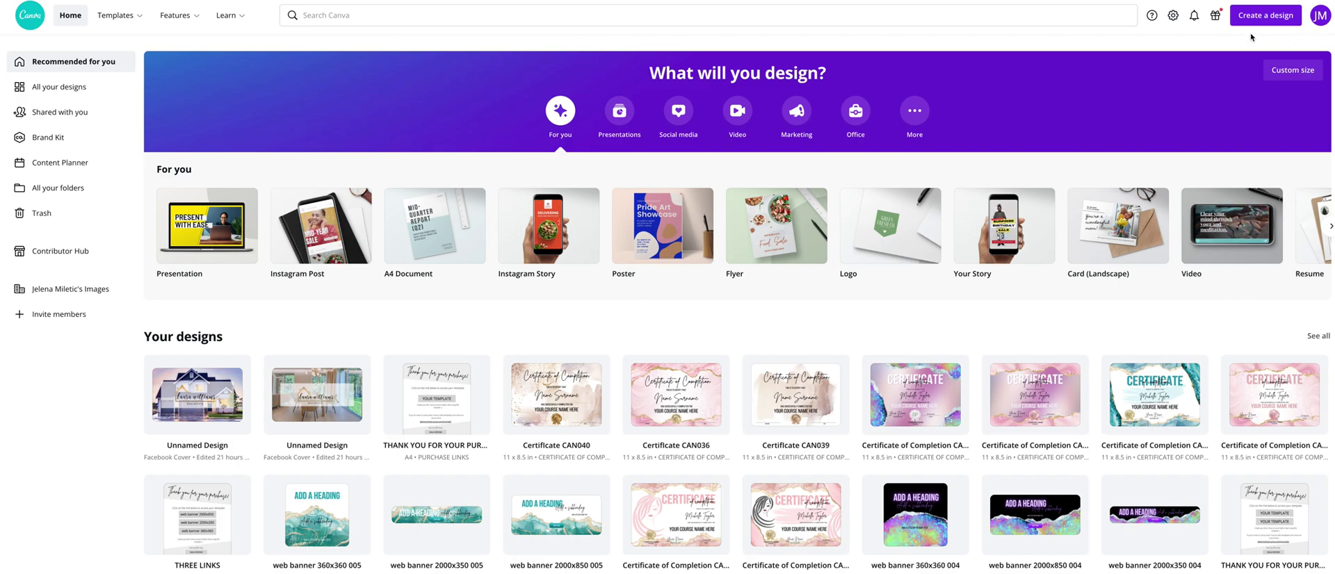
Start a blank Your Story design and add a circle frame from the Elements Frames section
click(1258, 17)
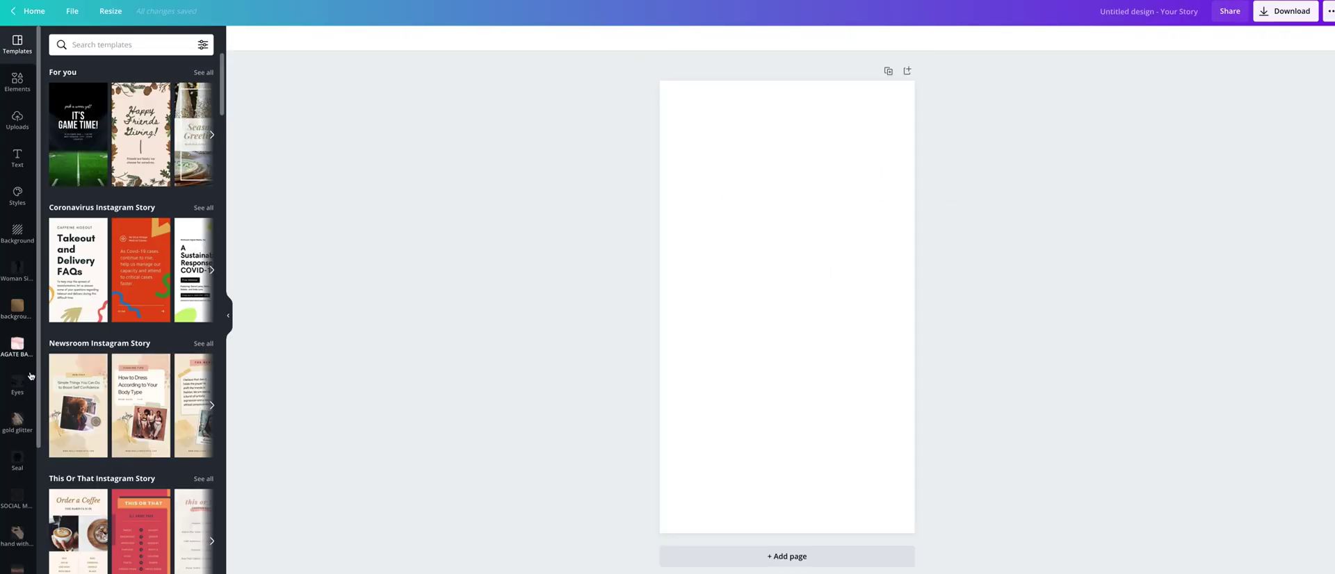
click(17, 81)
scroll(100, 448, down, 3)
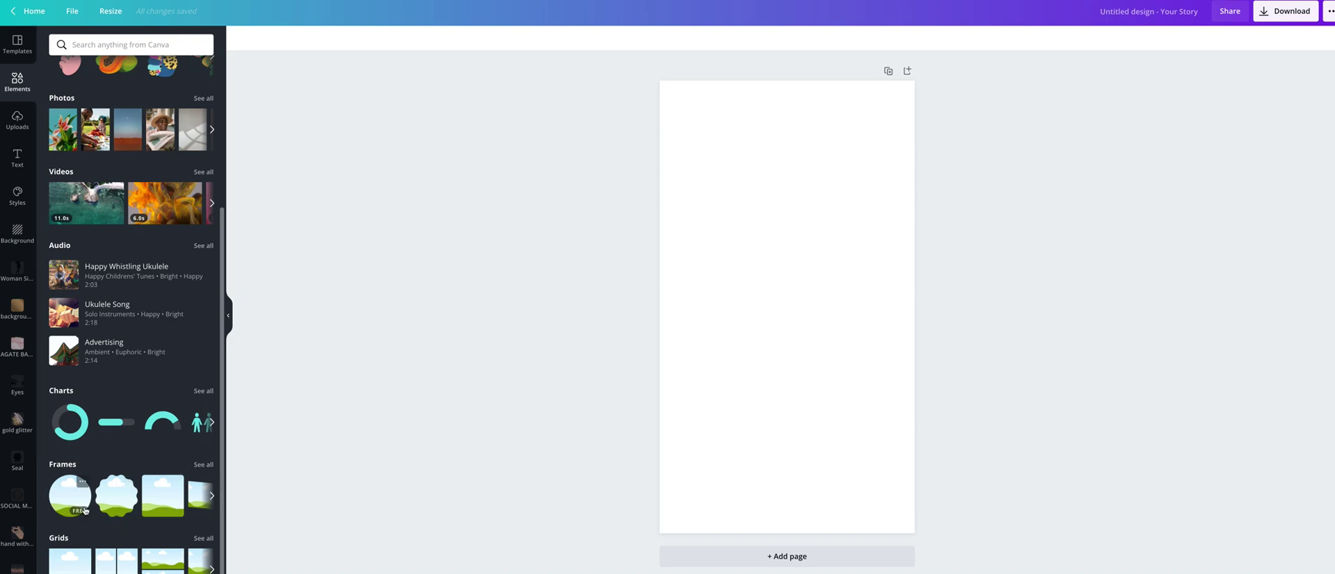
click(60, 499)
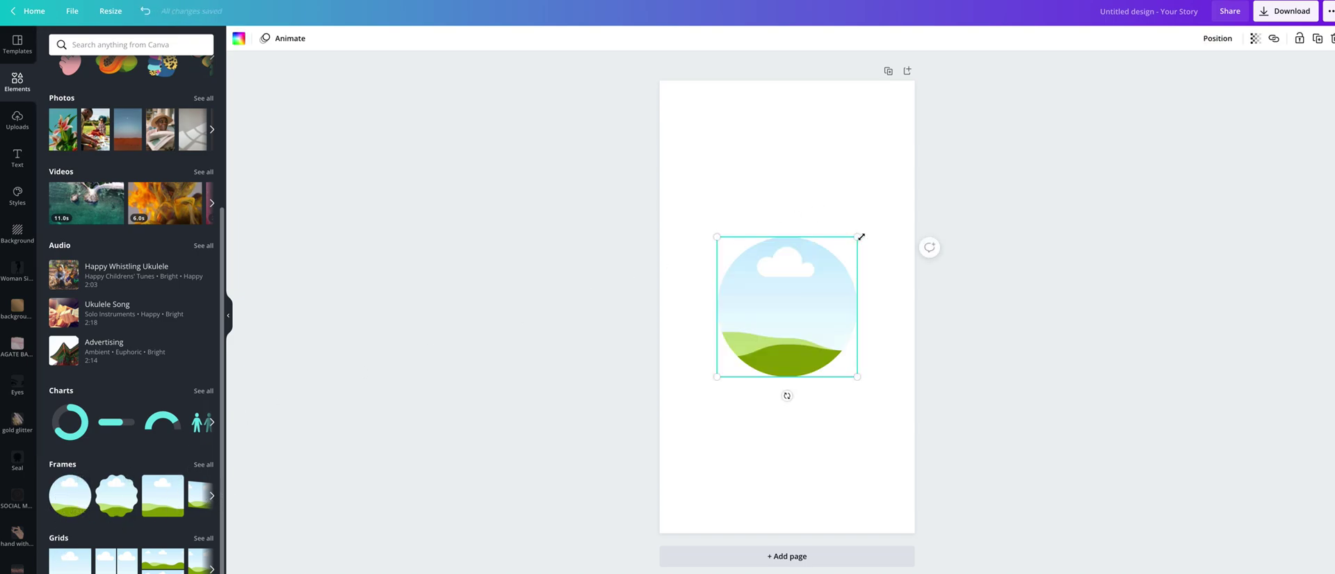
Enlarge the circle frame to about 654×654 and centre it near the top of the page
drag(858, 237, 870, 232)
drag(801, 306, 791, 203)
drag(874, 284, 885, 292)
drag(814, 221, 802, 212)
click(543, 323)
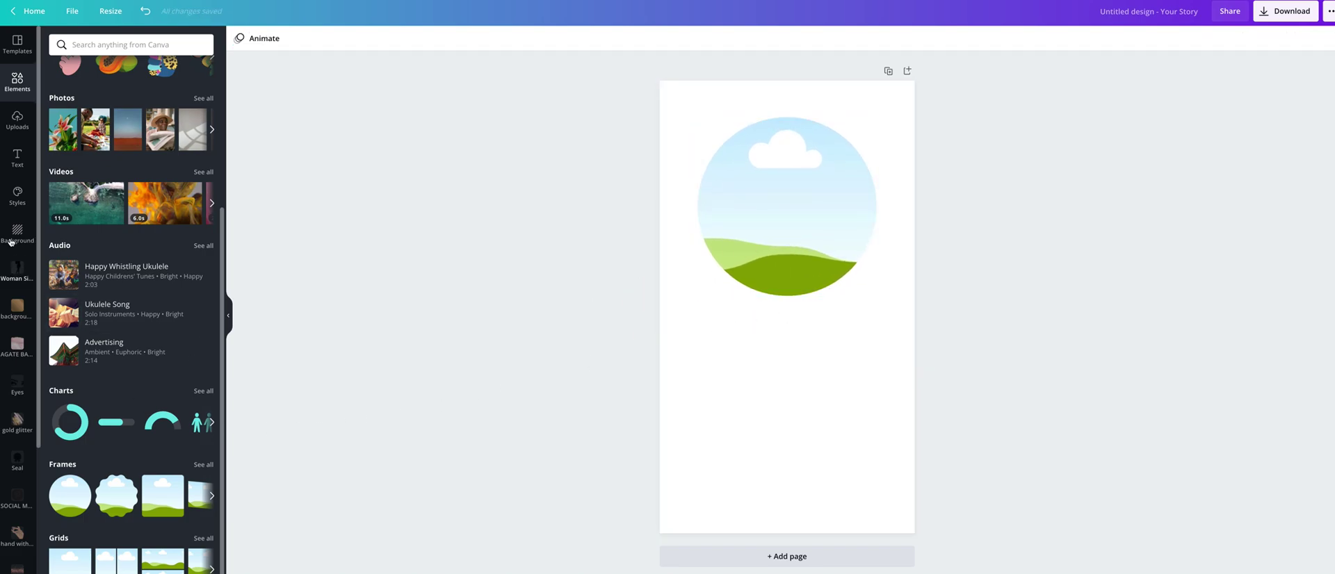
Drag the uploaded portrait of the curly-blonde woman from Uploads into the circle frame
click(19, 121)
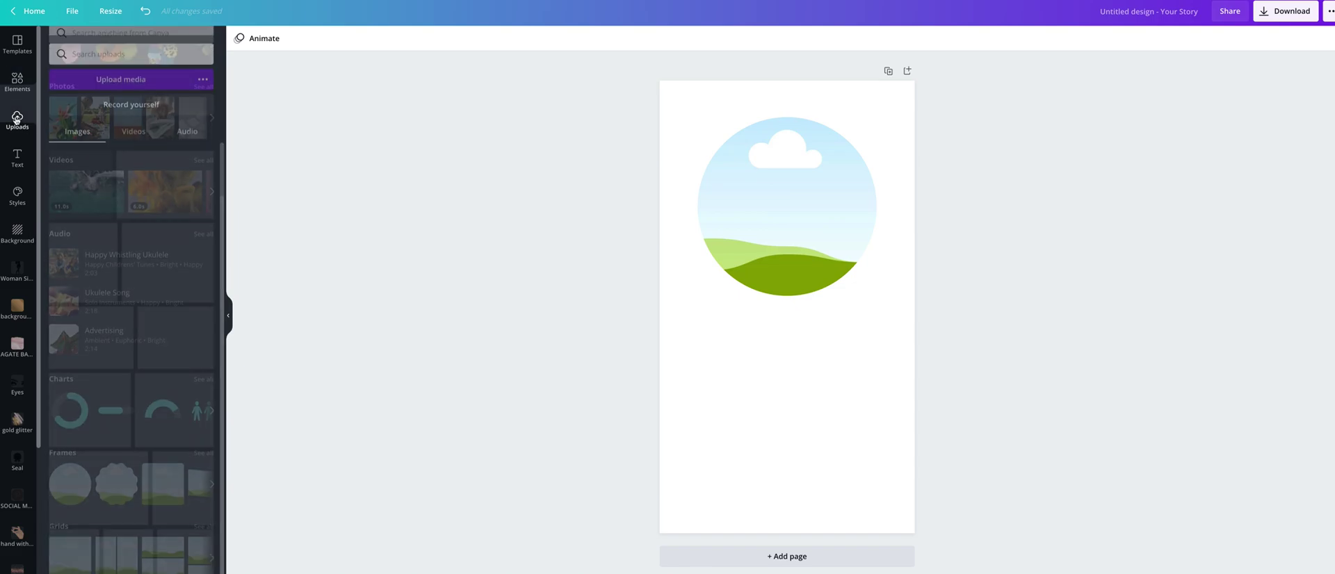
click(104, 70)
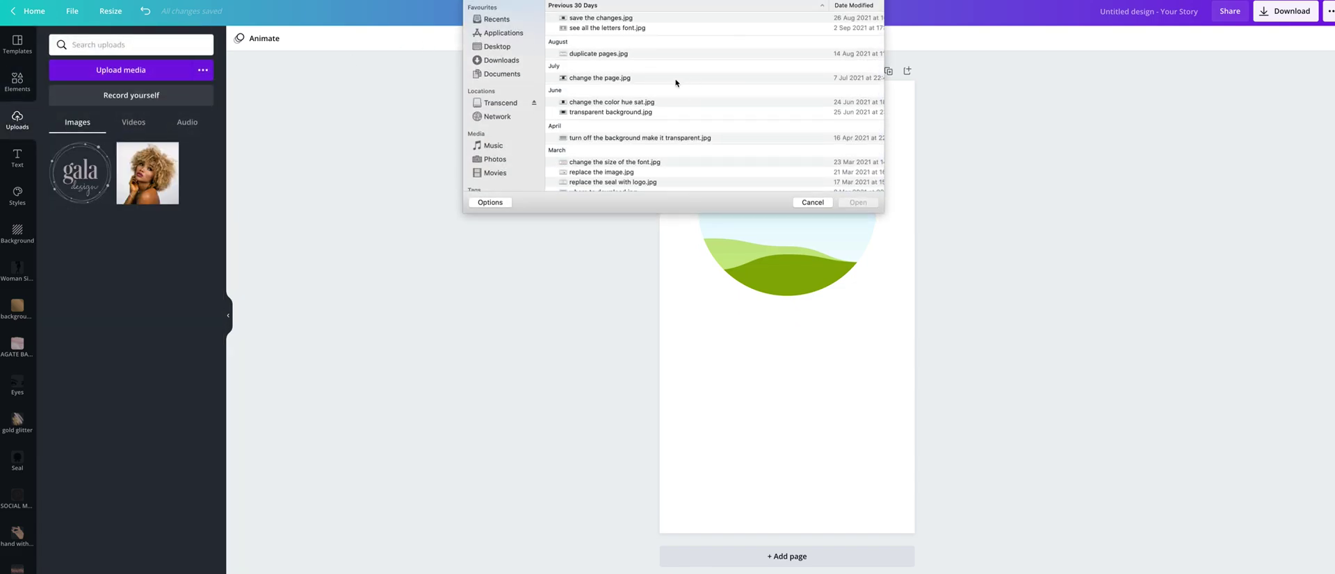
click(811, 202)
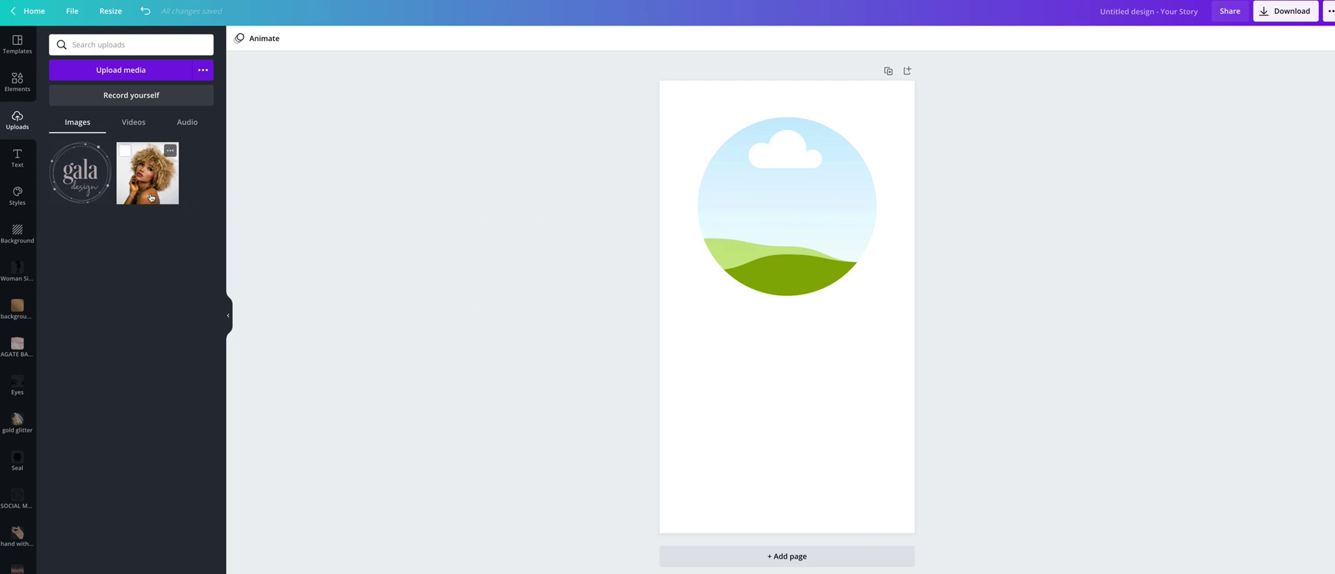
drag(144, 183, 722, 180)
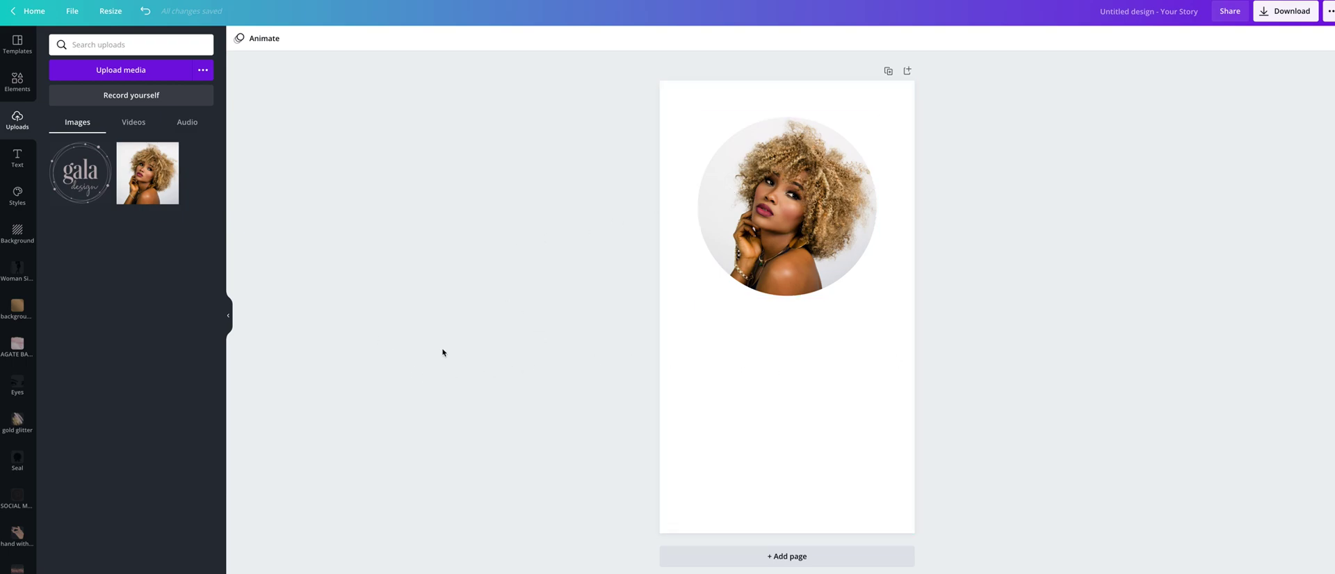
Add a subheading reading 'Your Name' and move it below the photo
click(18, 158)
click(96, 126)
text(Your Name)
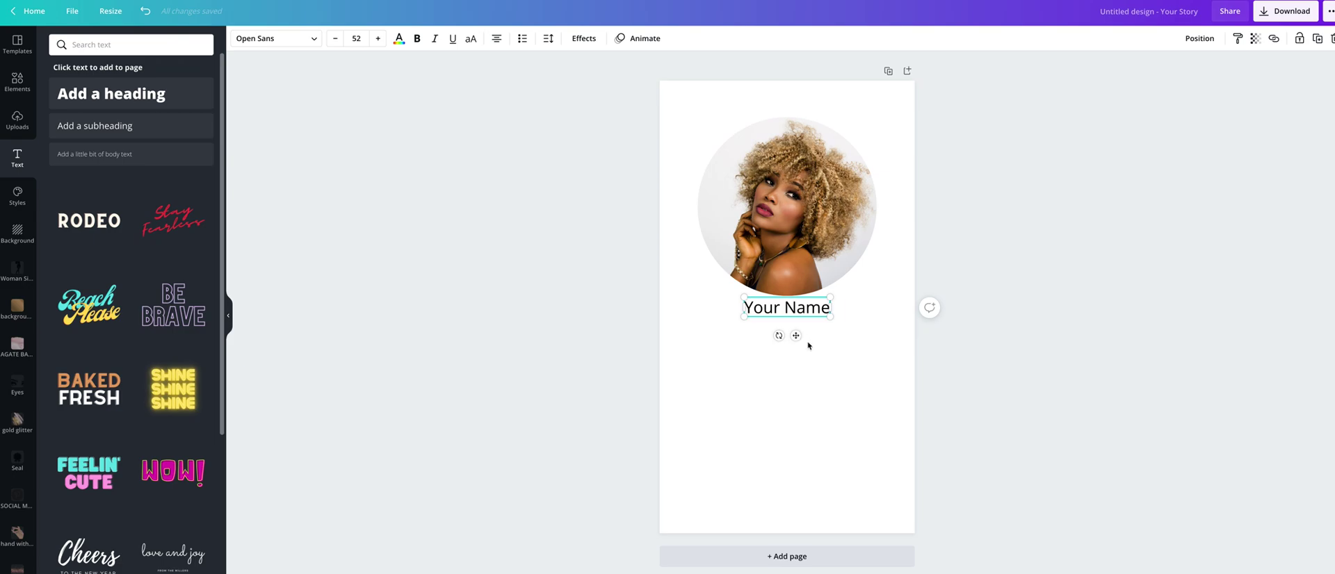
drag(796, 335, 796, 404)
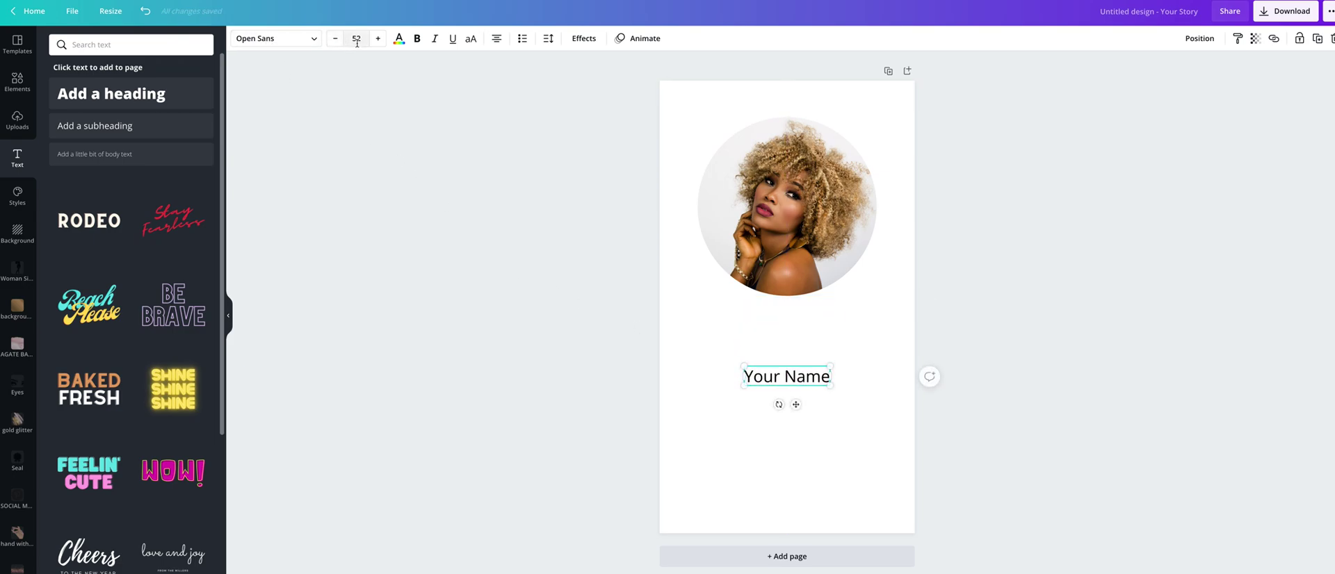
Set 'Your Name' to the Brittany script font and enlarge it to size 109
click(290, 44)
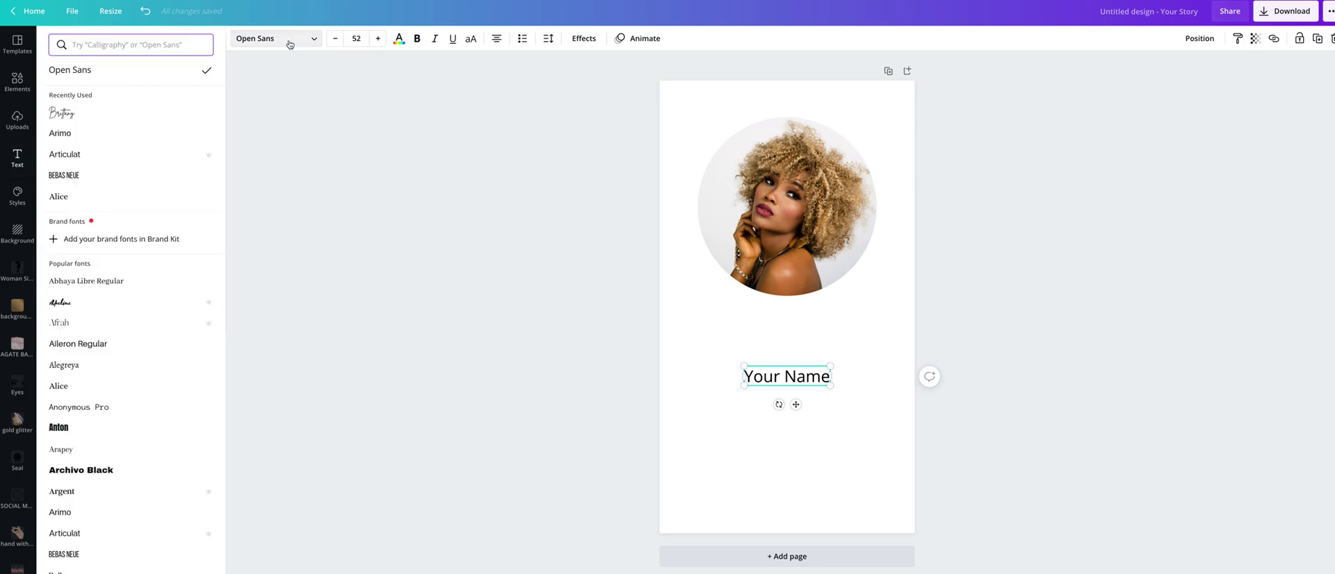
click(60, 120)
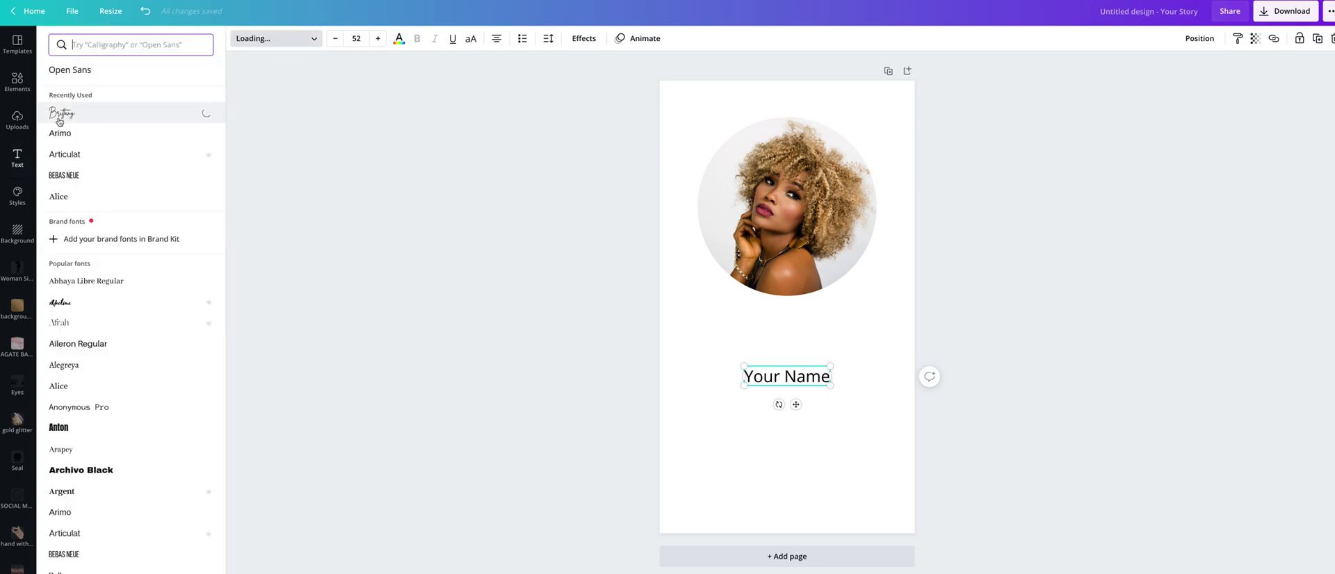
click(313, 38)
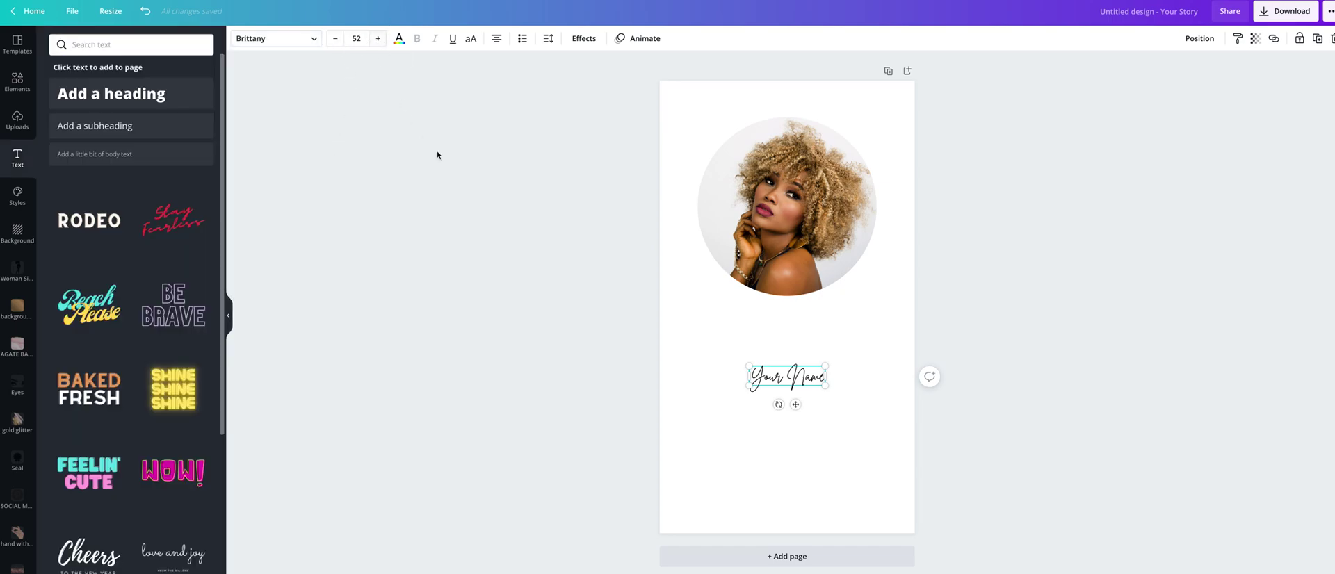
click(378, 38)
click(377, 38)
click(377, 38)
click(377, 38)
click(377, 38)
click(378, 38)
click(377, 38)
click(377, 39)
click(377, 38)
click(377, 39)
click(377, 38)
Nudge 'Your Name' up slightly so it stays centred beneath the portrait
click(757, 478)
click(815, 386)
drag(815, 387, 815, 379)
click(945, 378)
click(767, 497)
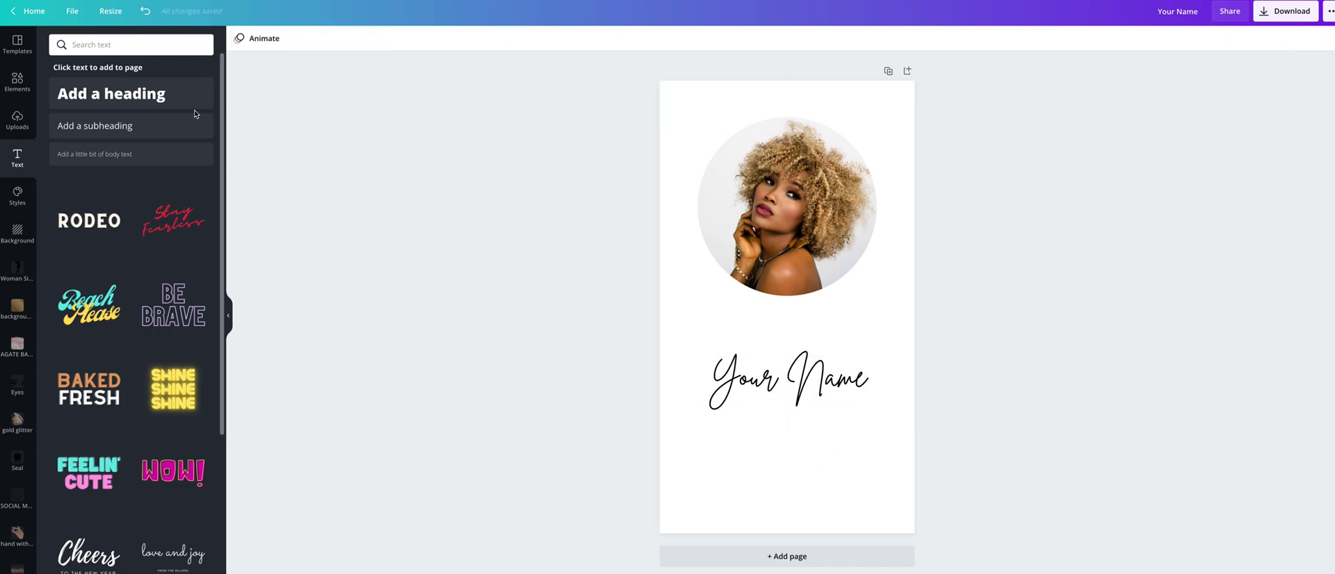
click(114, 127)
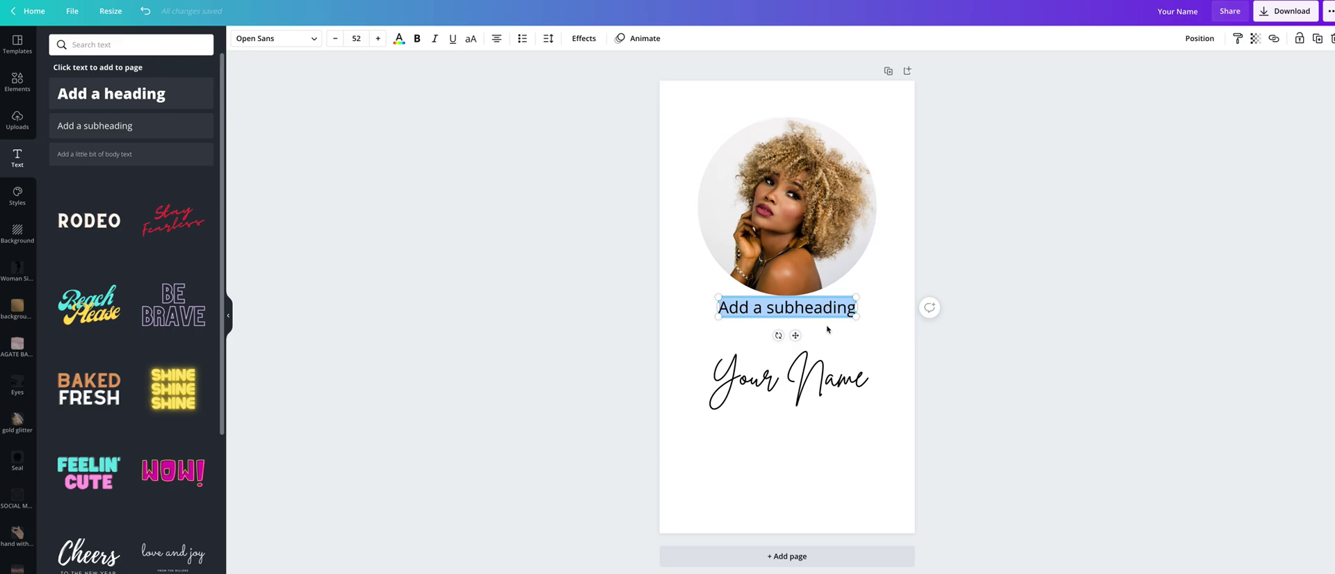
text(www.web)
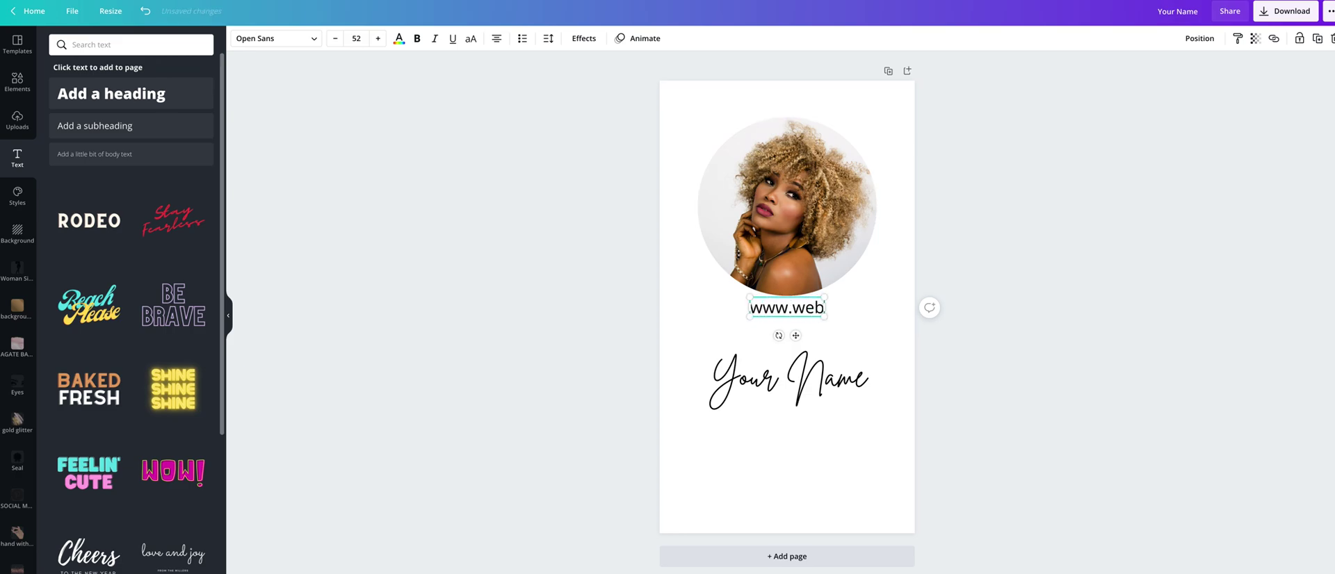
text(site.com)
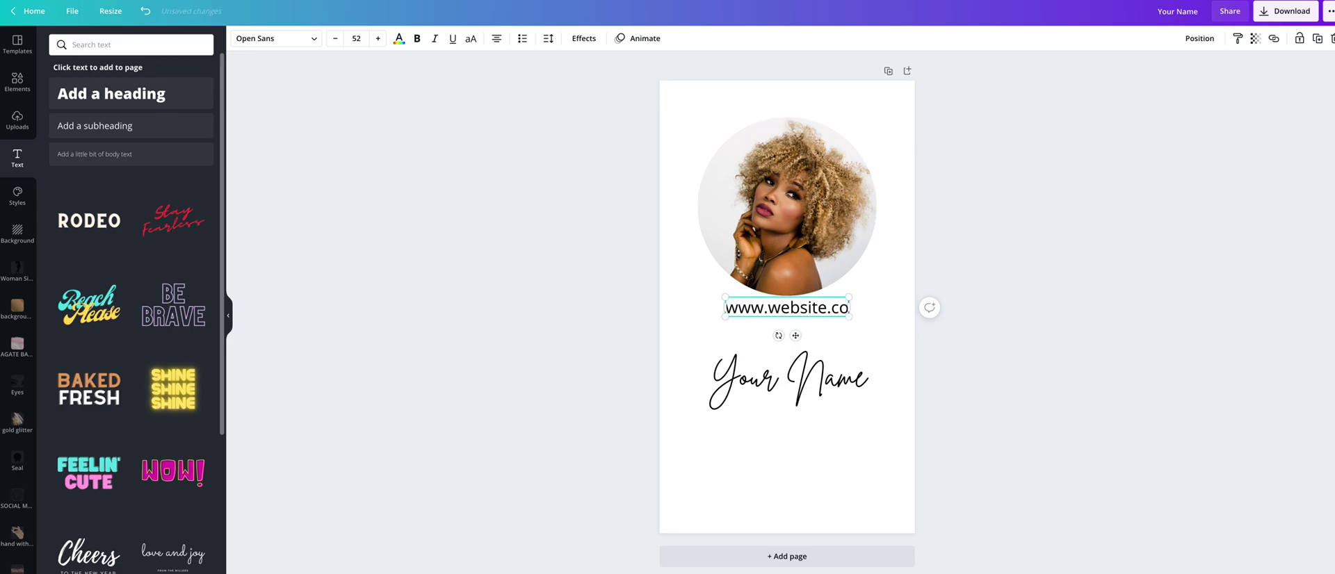
drag(797, 333, 795, 475)
click(336, 39)
click(336, 40)
click(336, 39)
click(336, 40)
click(394, 354)
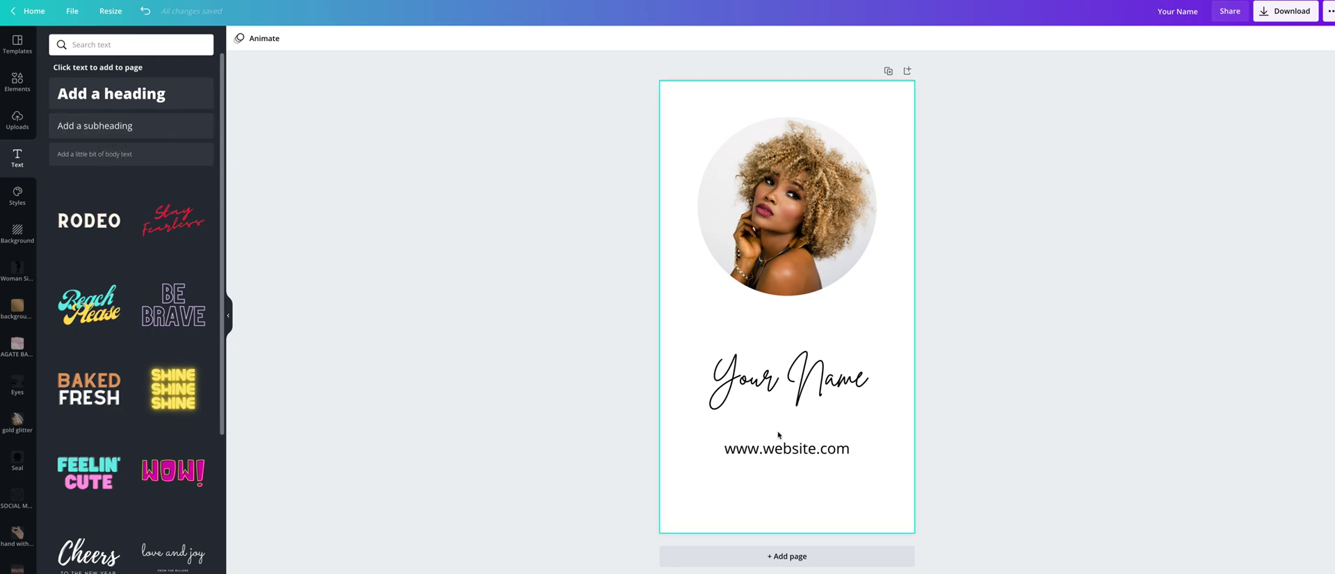
click(782, 456)
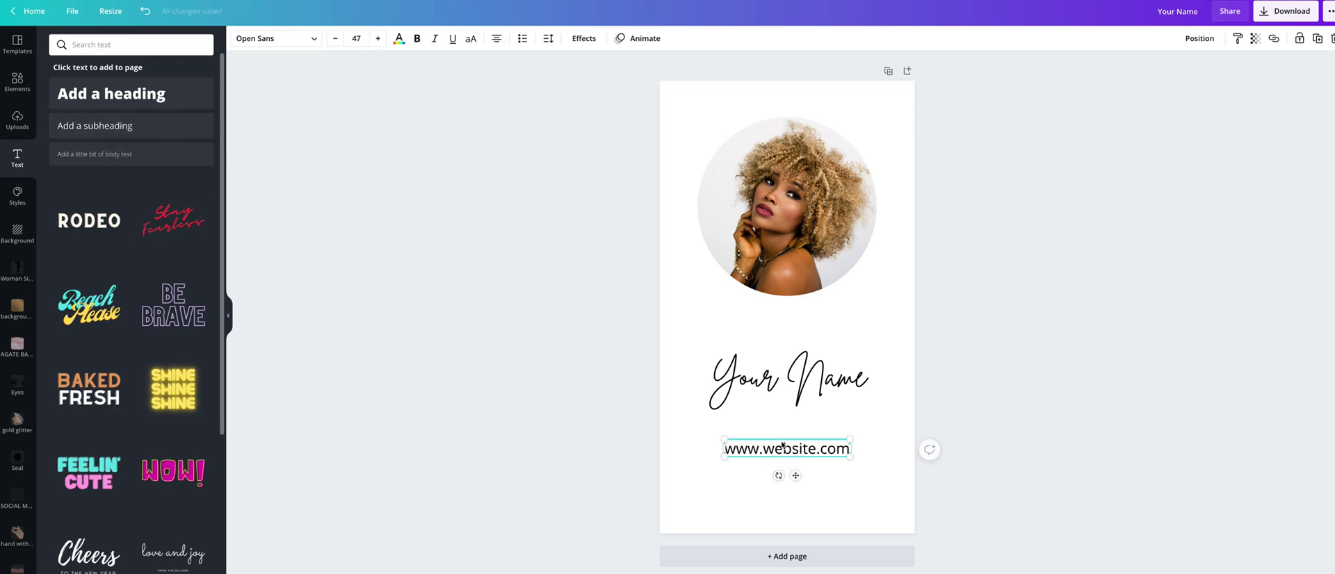
click(1317, 38)
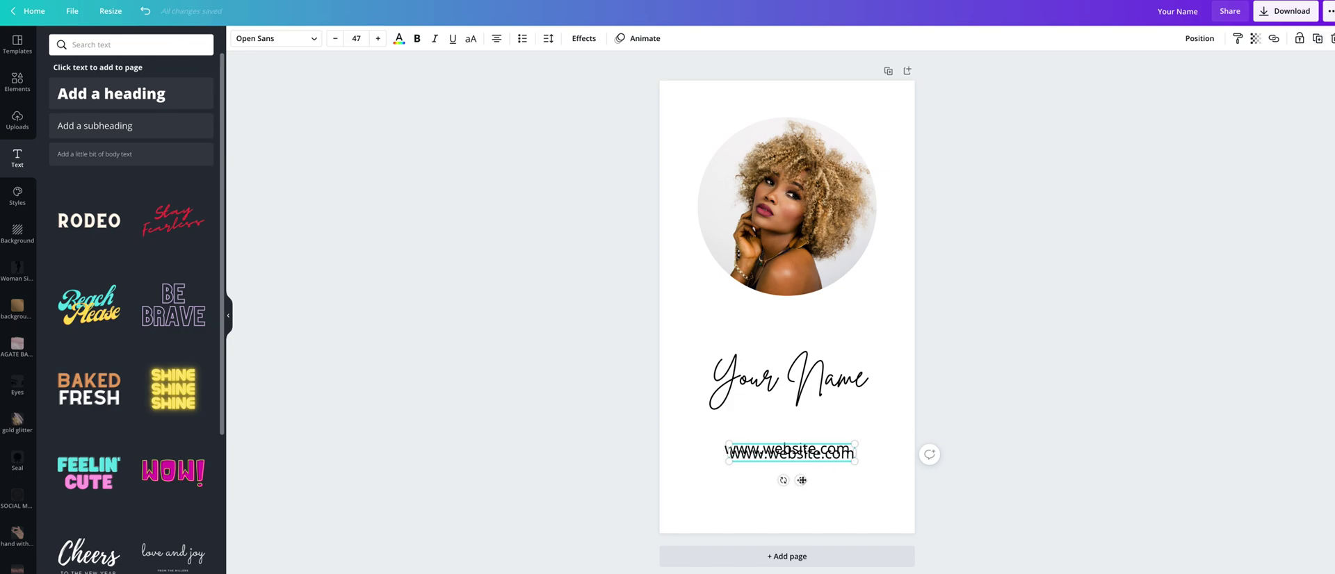
drag(801, 480, 796, 513)
drag(847, 485, 720, 479)
text(contact@)
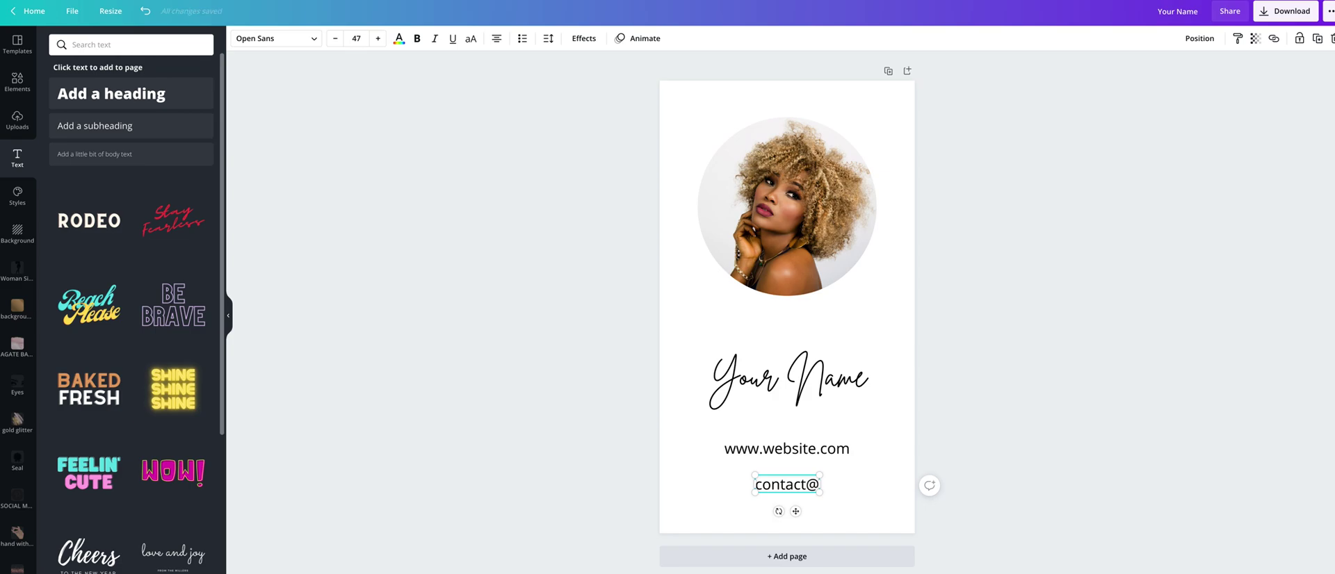
text(websit)
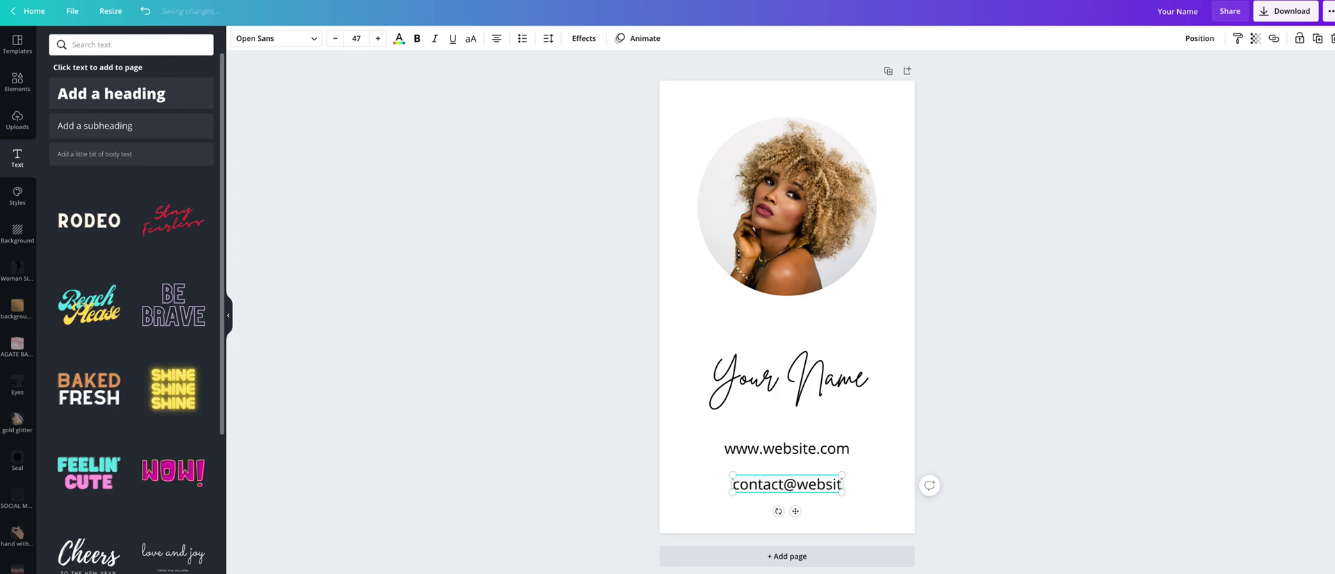
text(e.com)
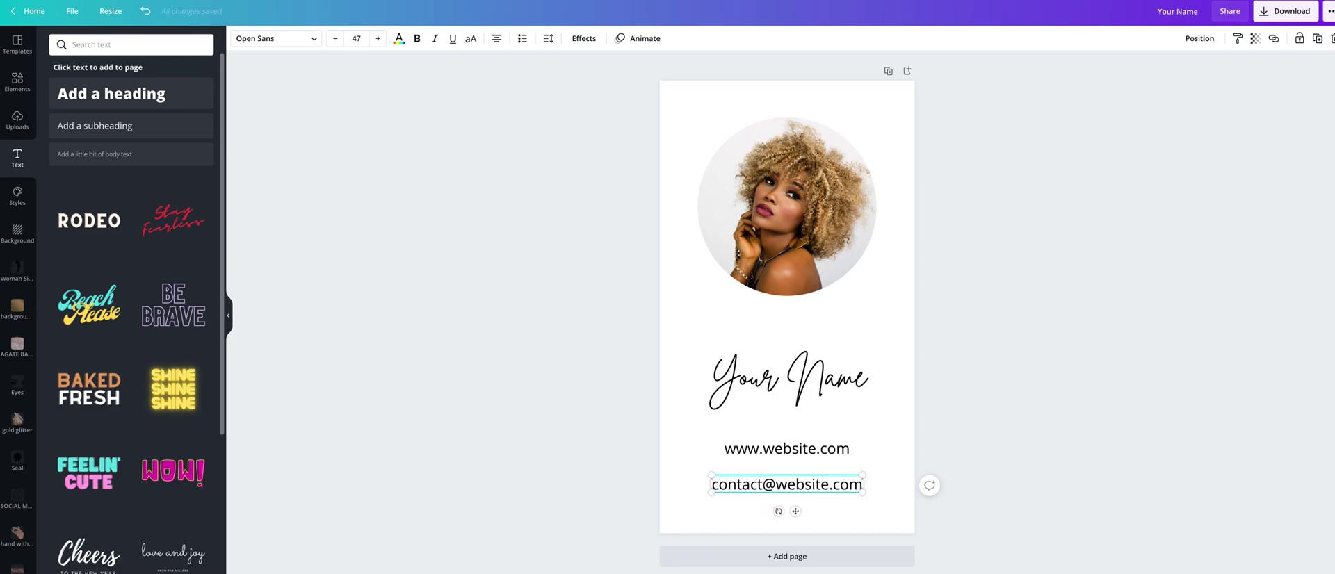
click(1044, 300)
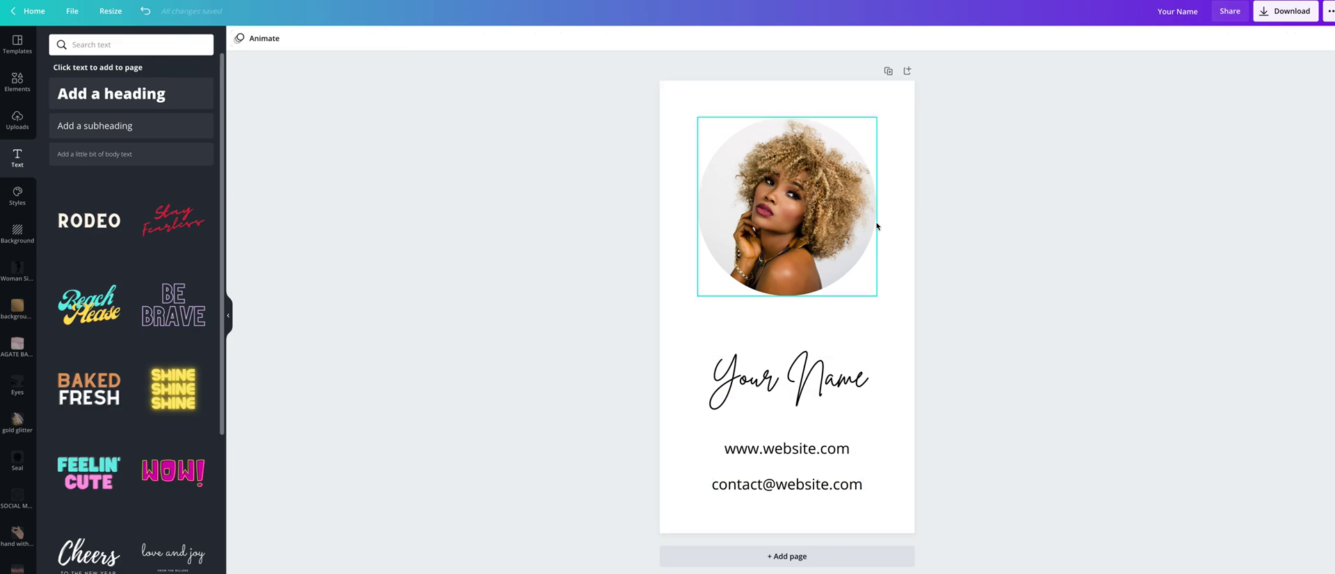
Set the page background to the light grey Photo Colour taken from the portrait
click(669, 95)
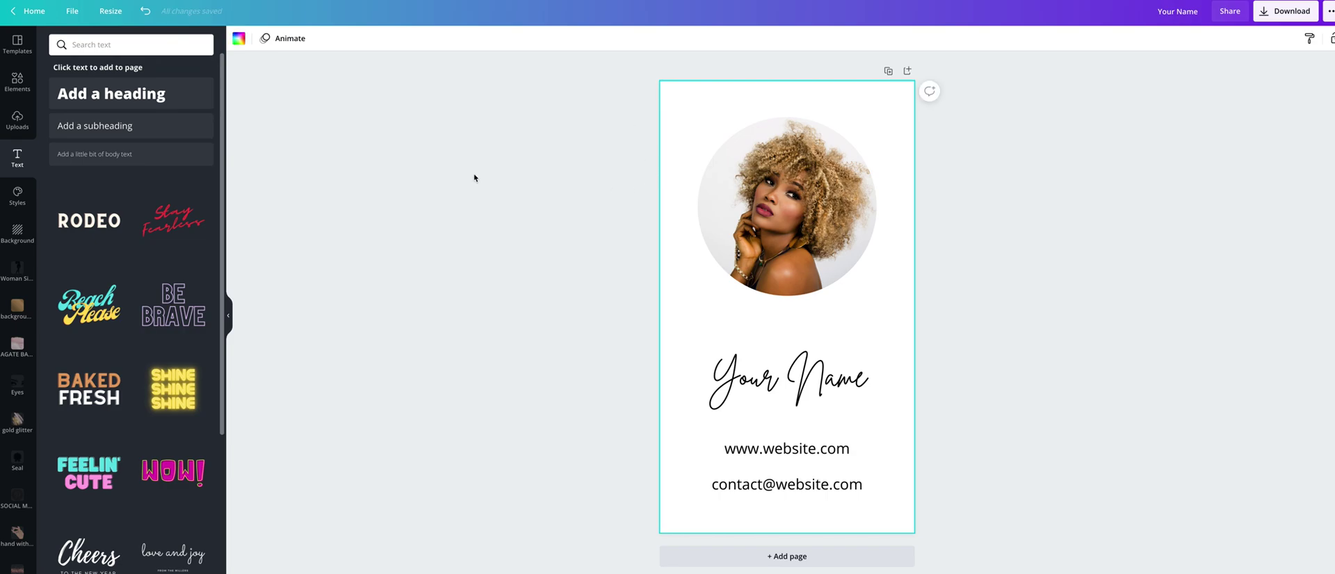
click(239, 38)
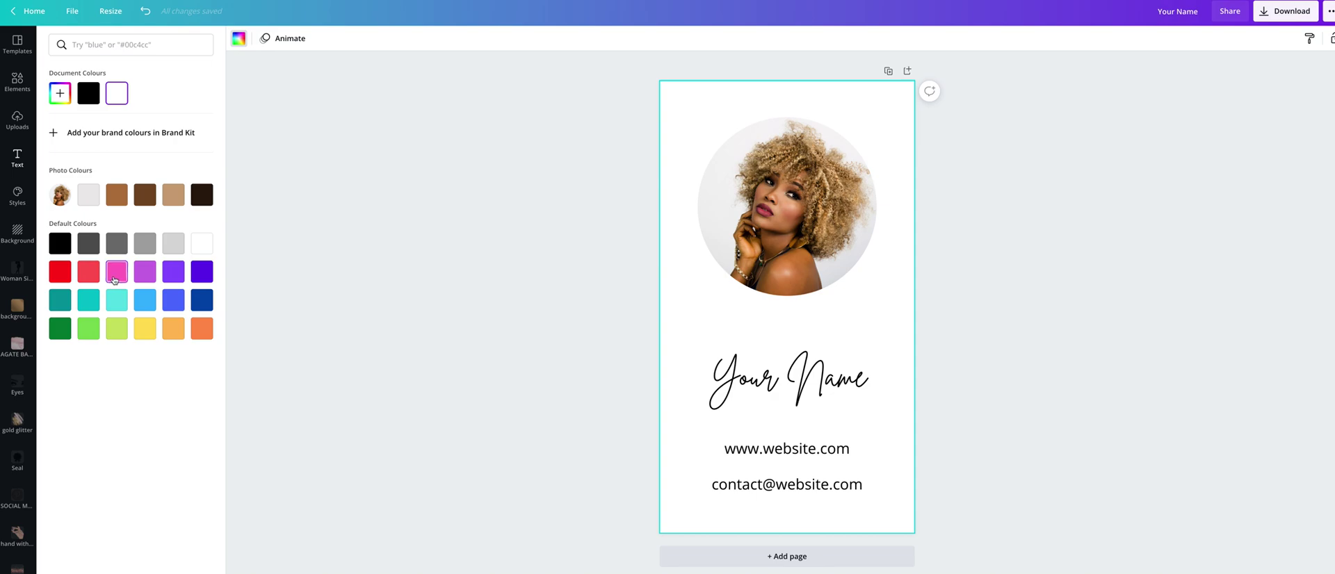
click(116, 275)
click(144, 243)
click(60, 247)
click(90, 197)
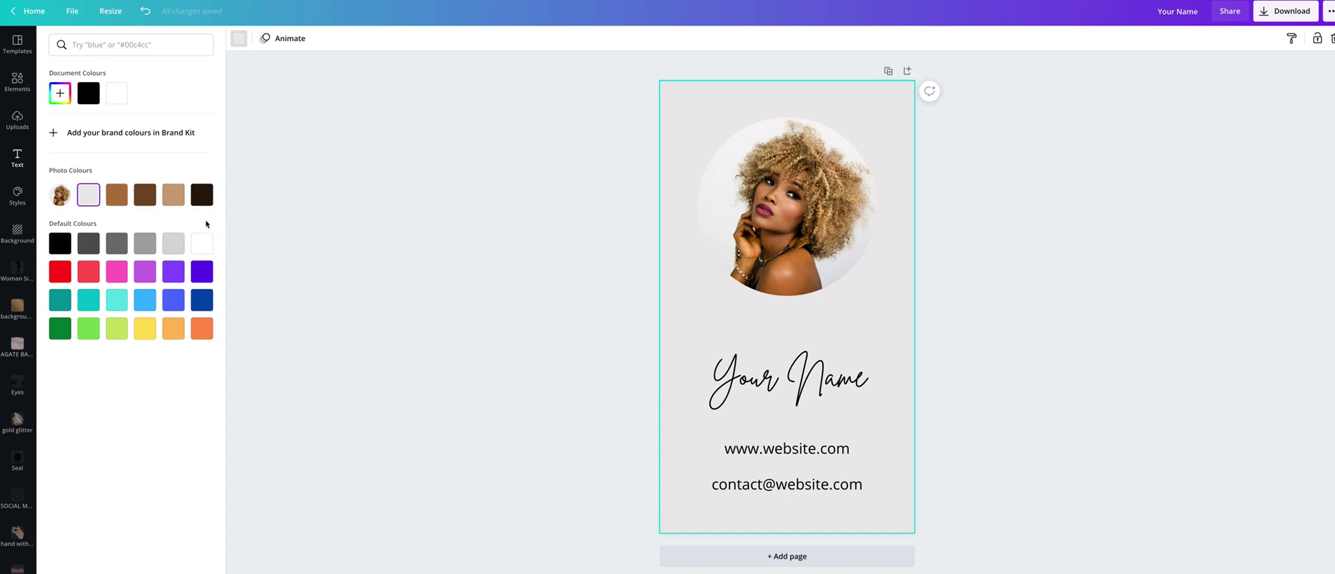
click(449, 194)
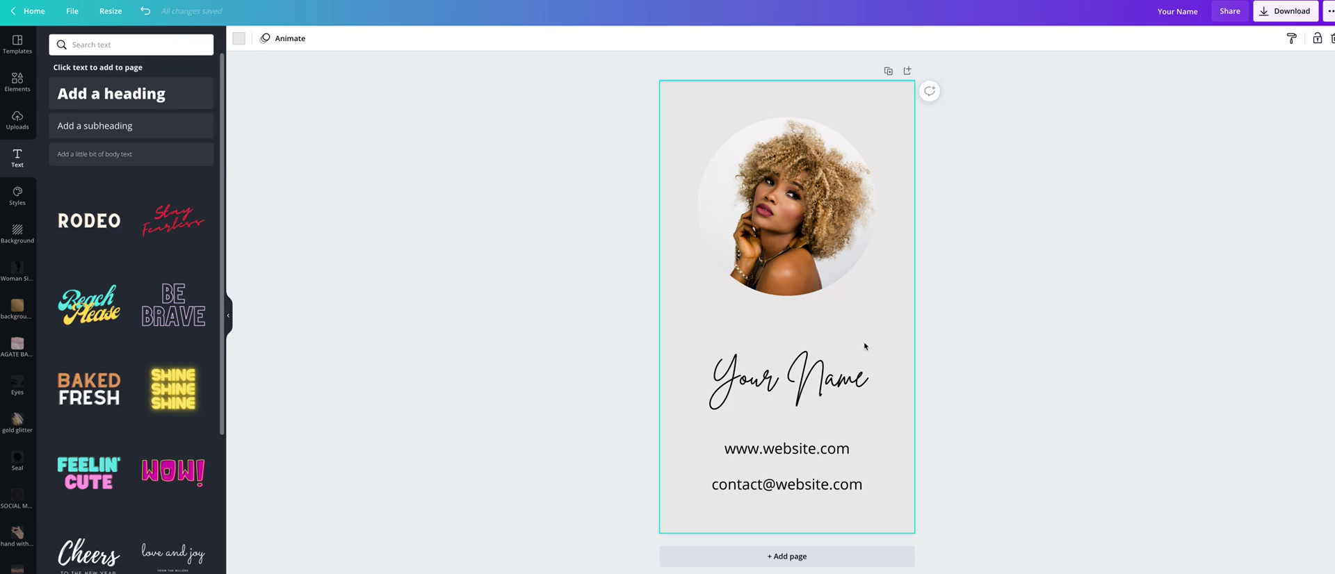
click(800, 453)
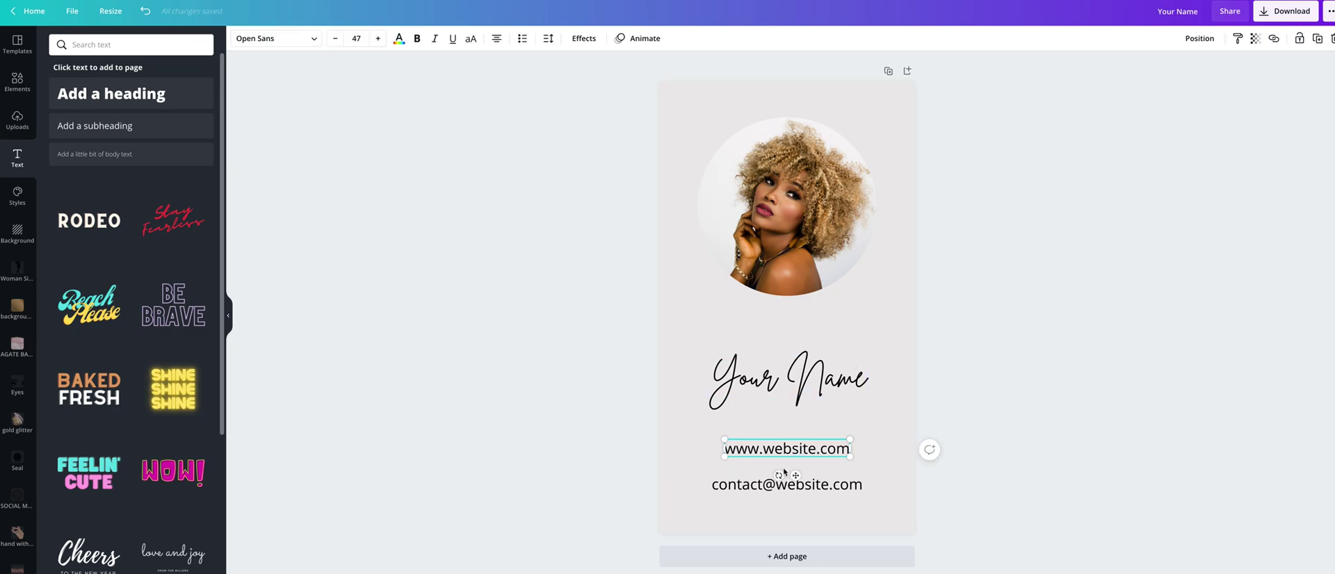
click(1274, 41)
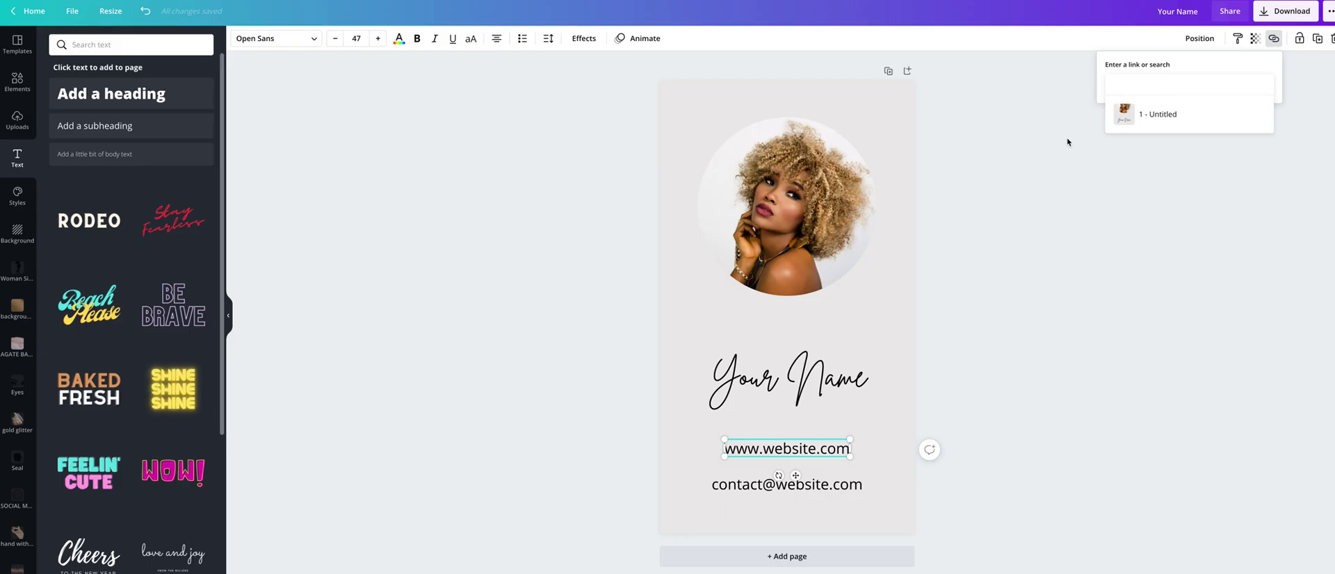
text(https://www.etsy.com/shop/GalaDesignTemplates)
key(Return)
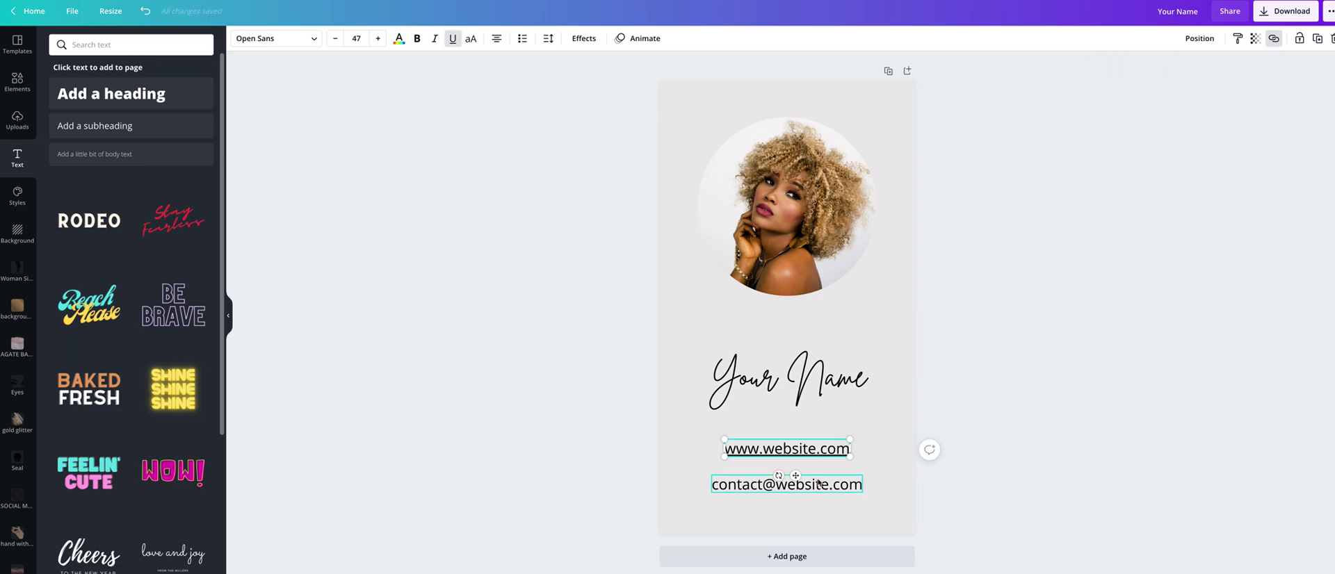
click(820, 487)
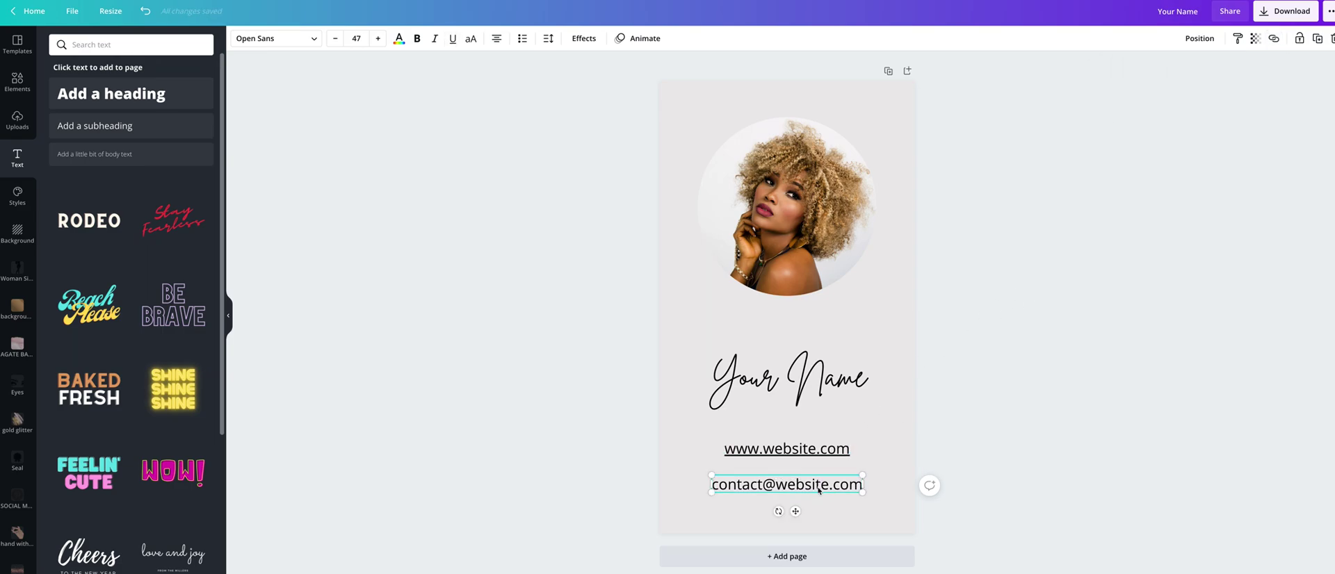
click(1274, 39)
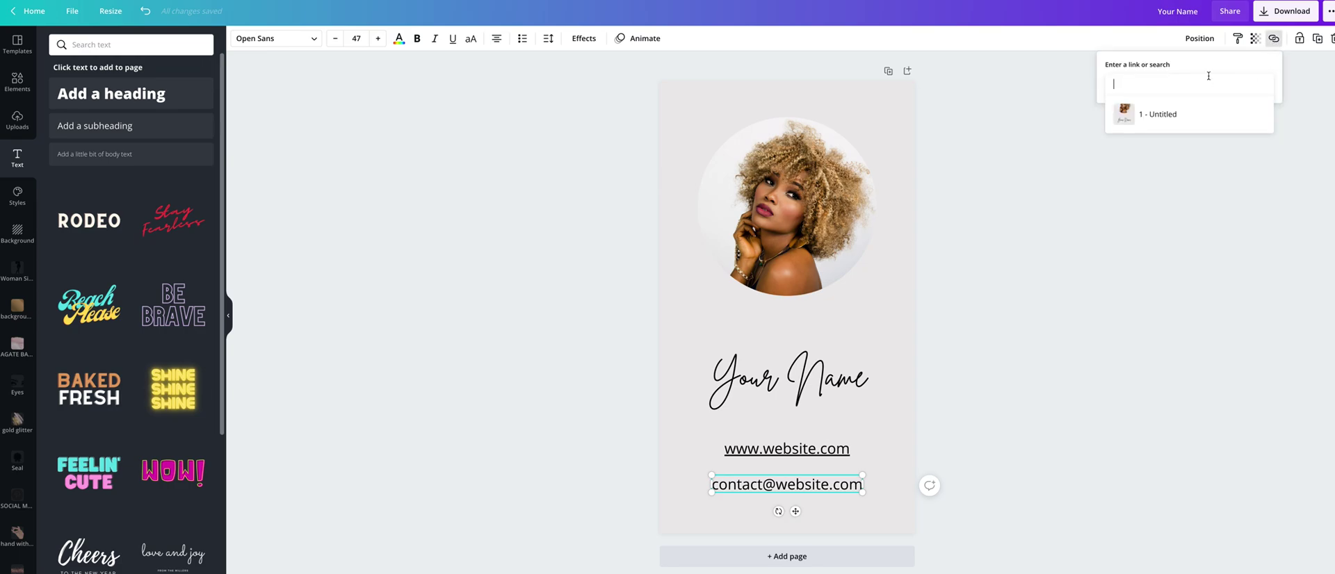
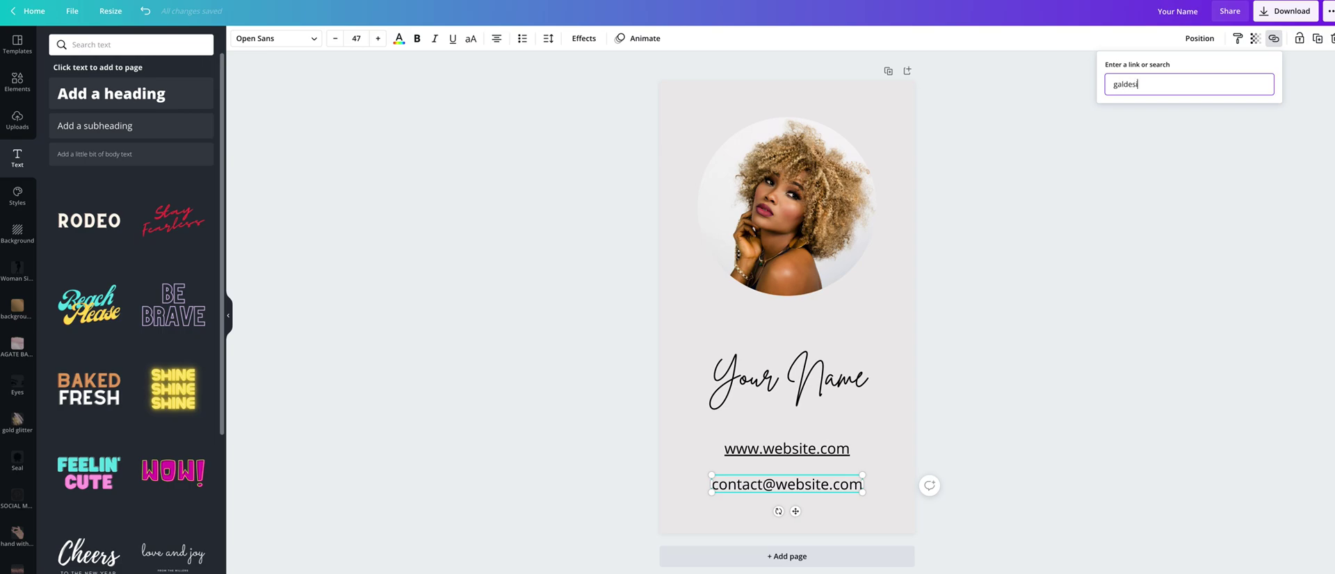
key(Return)
click(1093, 211)
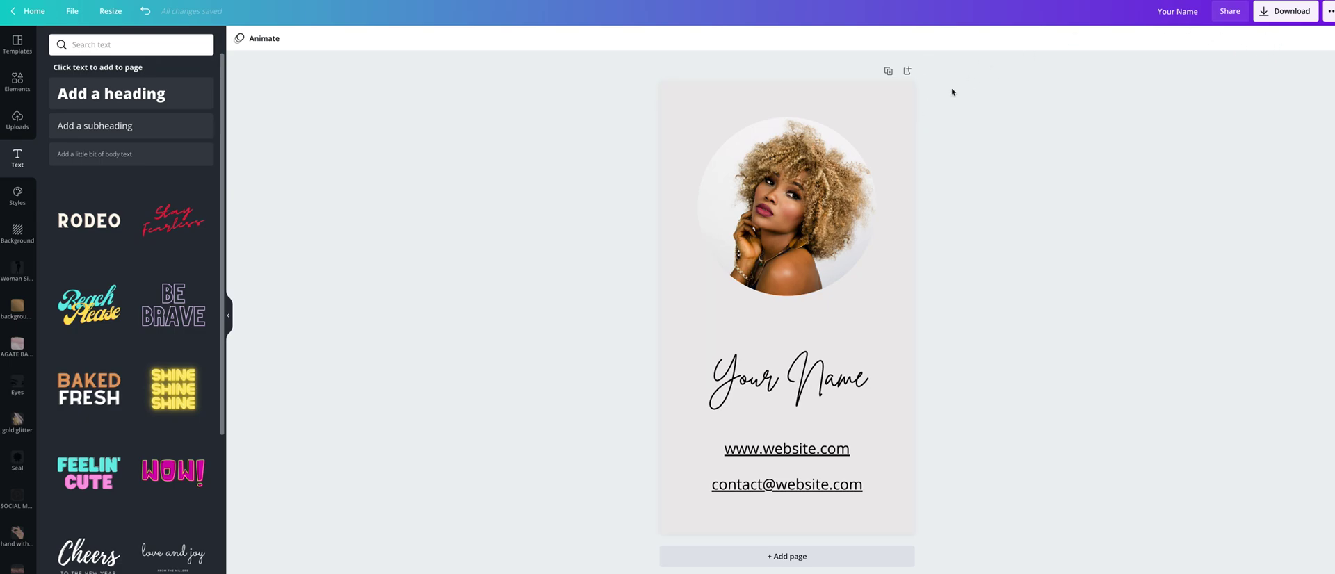
Download the card as a PDF Standard file, then continue editing
click(1295, 12)
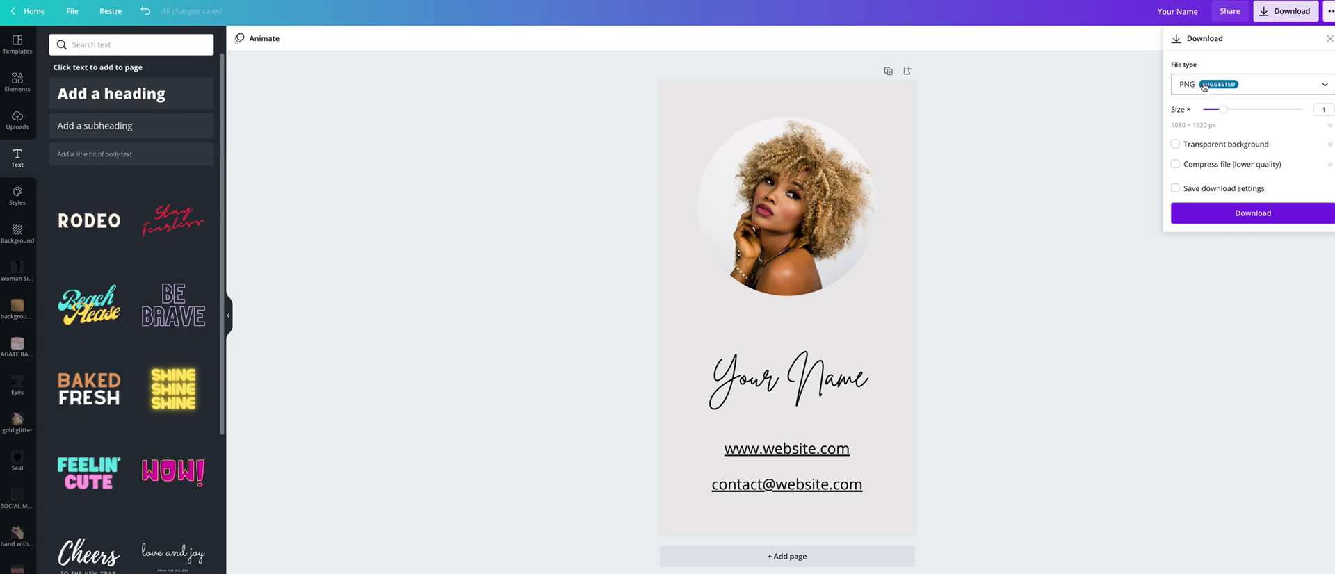
click(1325, 88)
click(1214, 147)
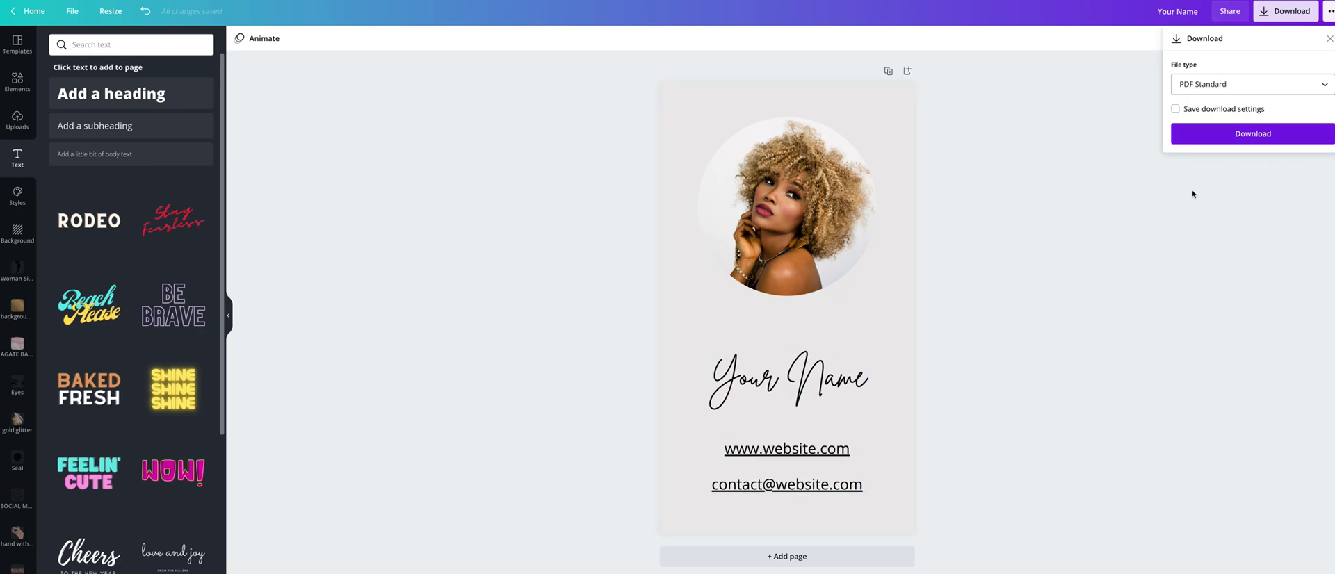
click(1251, 139)
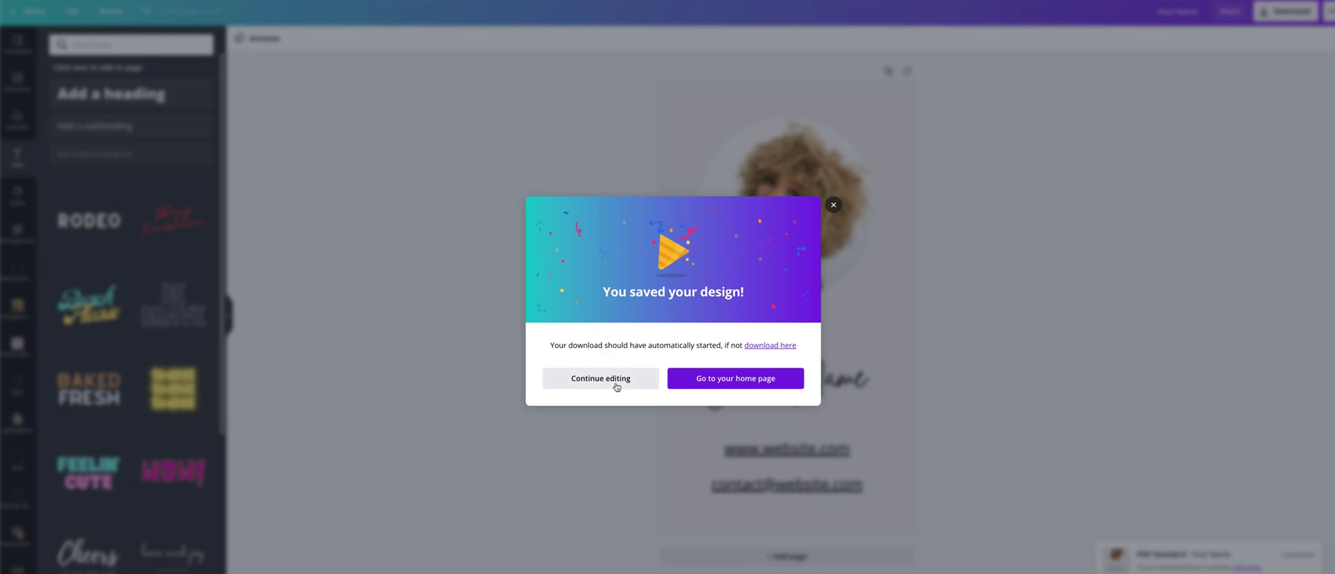
click(617, 381)
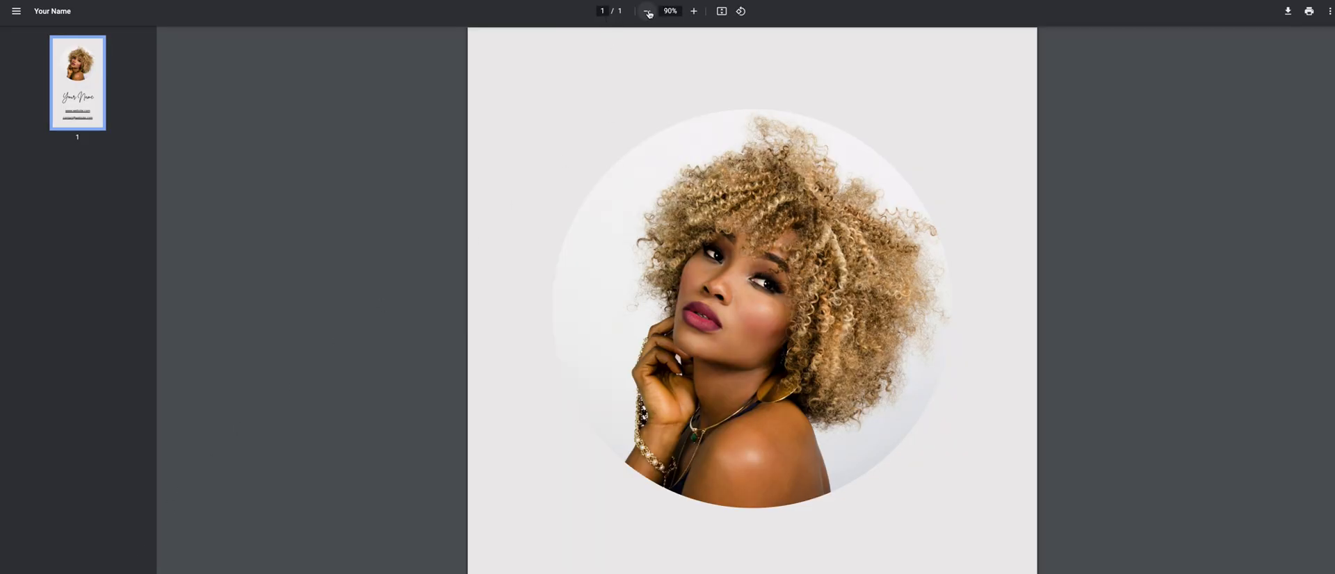
Zoom the exported PDF out to 50% so the whole card page fits in view
click(647, 12)
click(646, 13)
click(646, 13)
click(647, 11)
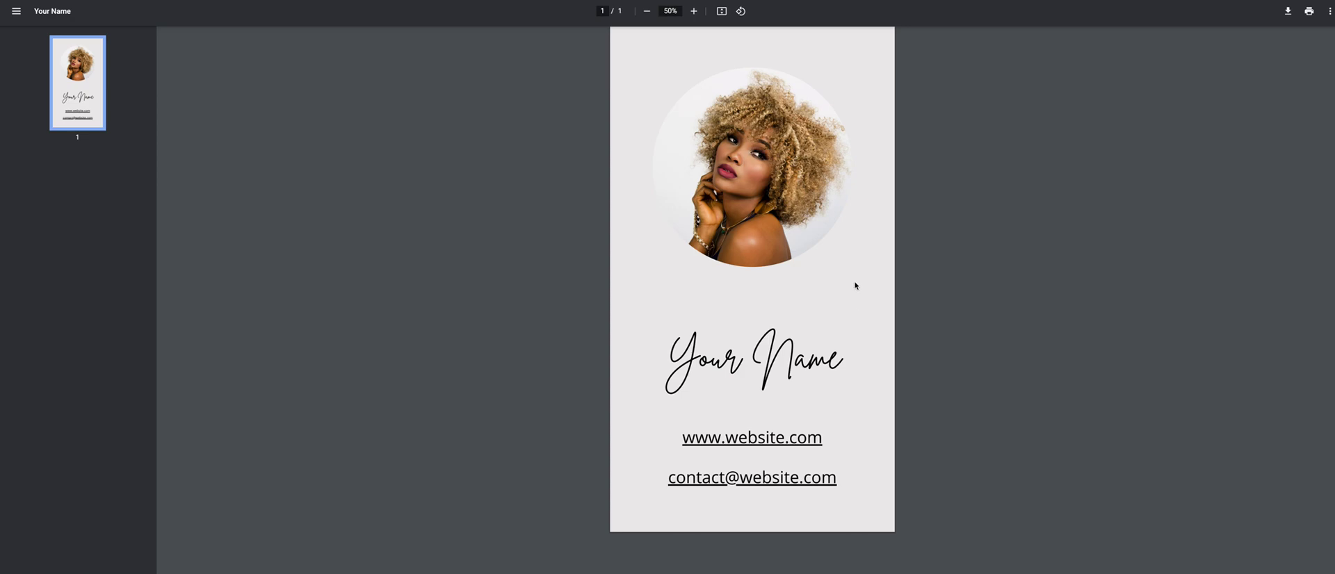